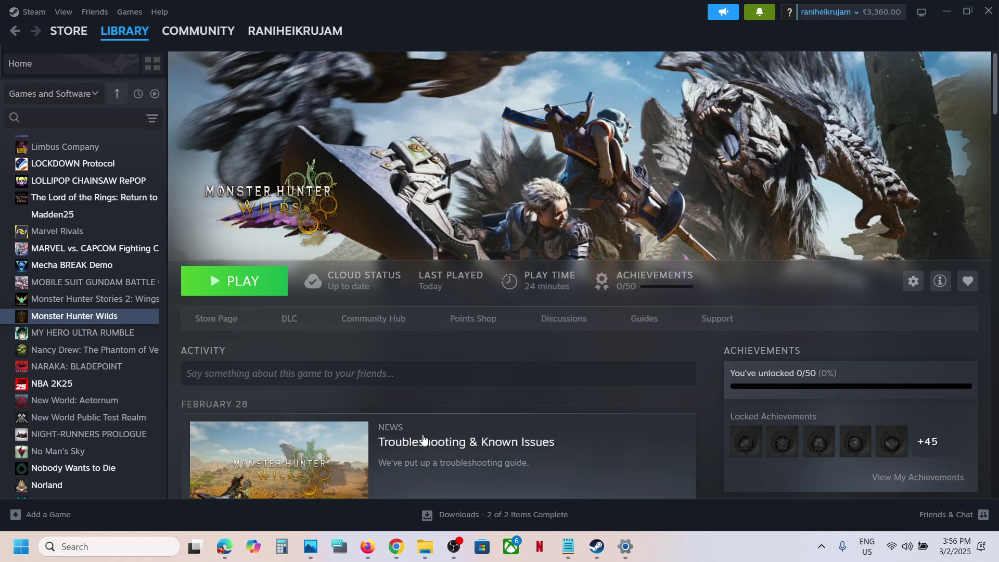
Start a new File Explorer window and browse into drive C from This PC
right_click(425, 552)
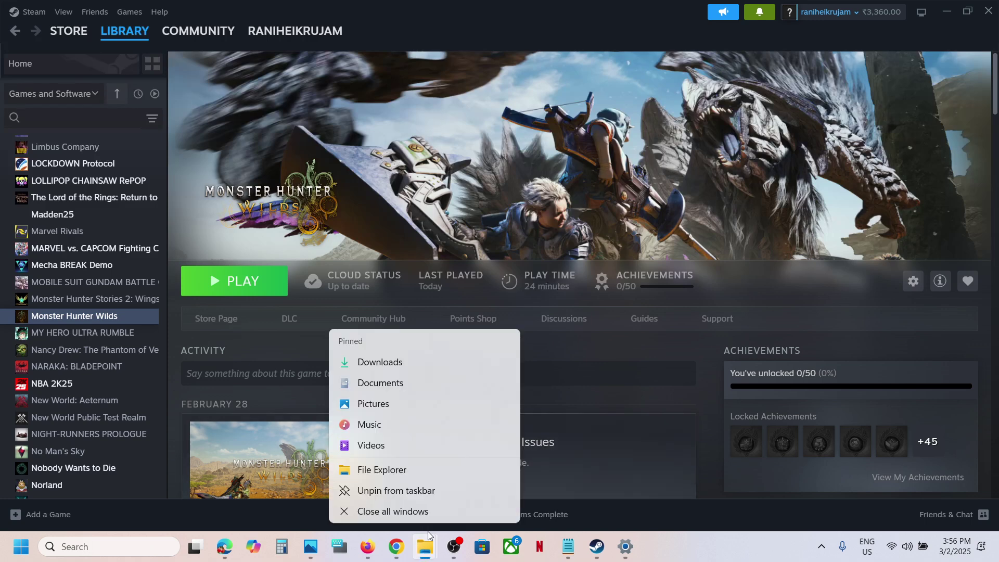
left_click(399, 470)
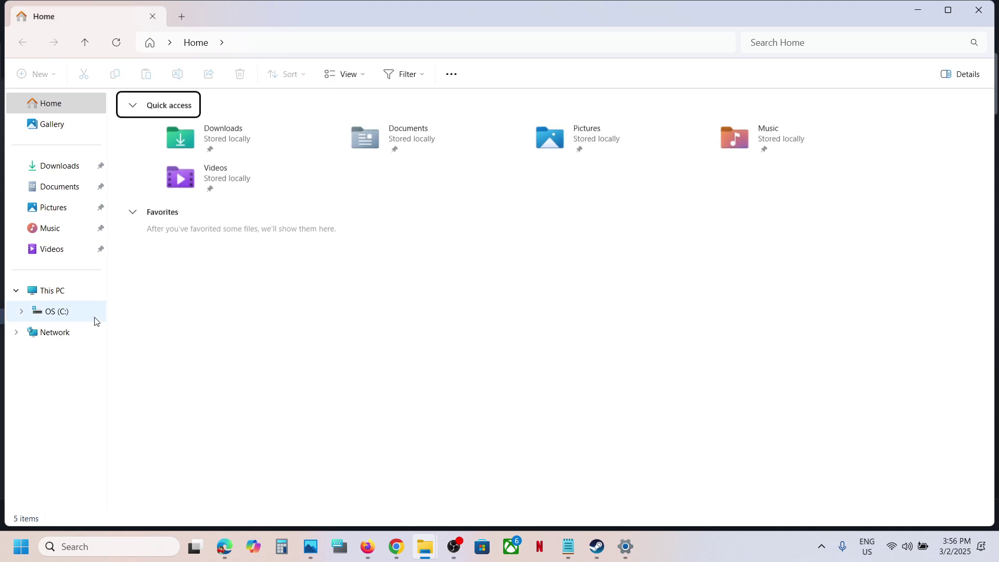
left_click(62, 295)
double_click(213, 142)
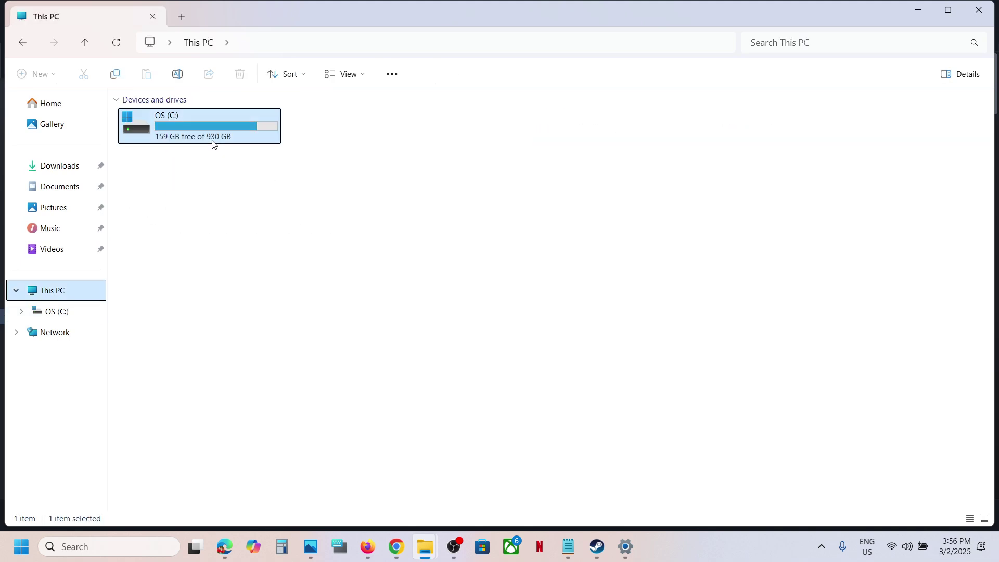
scroll(245, 308, "down", 3)
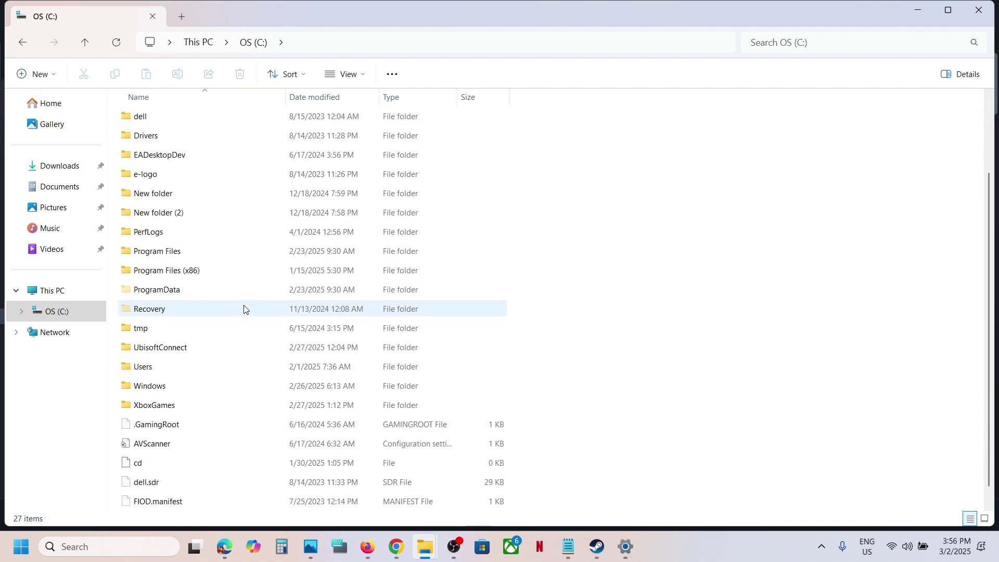
Go into Program Files (x86) > Steam and select its userdata folder
left_click(184, 271)
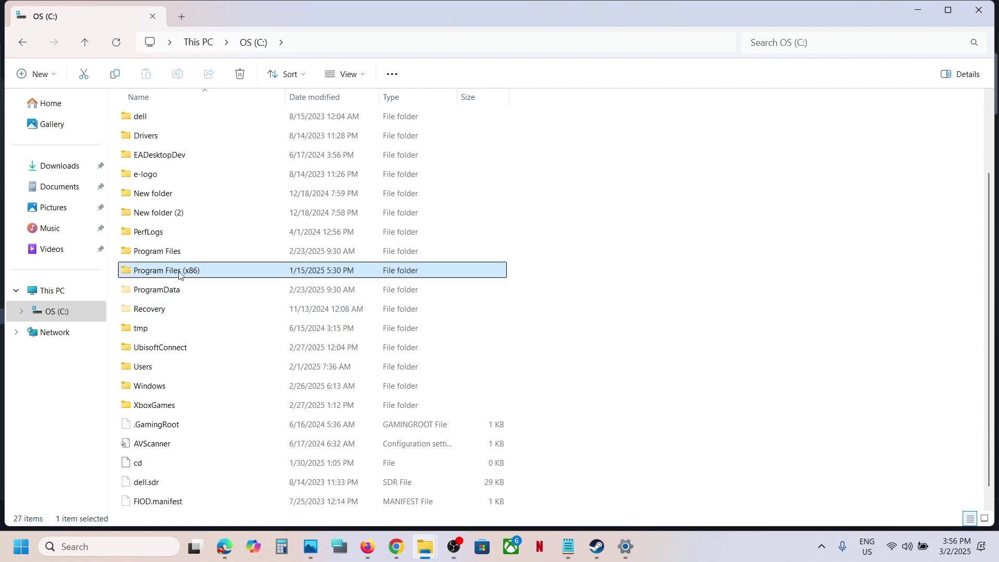
double_click(183, 274)
scroll(184, 273, "down", 3)
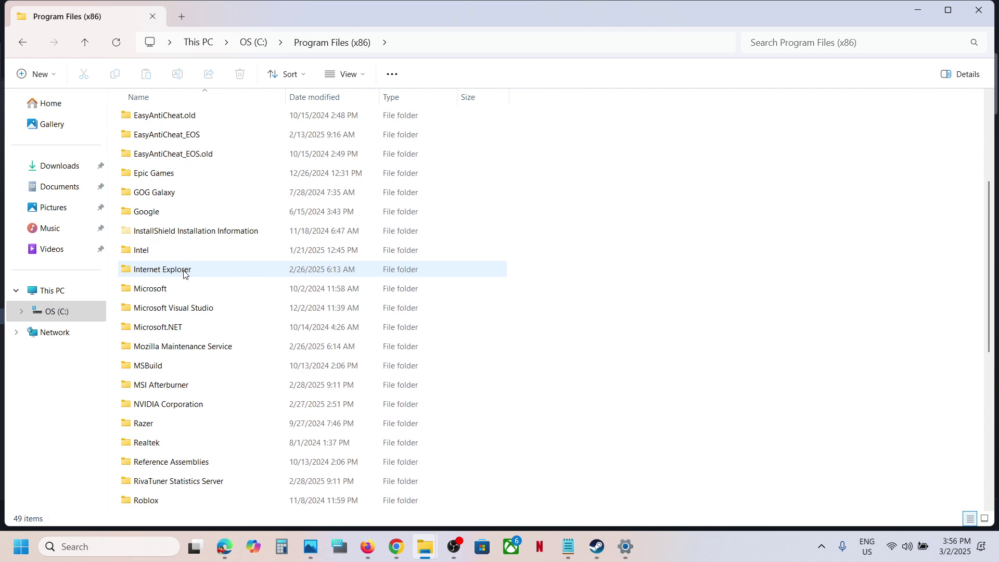
scroll(185, 274, "down", 4)
double_click(146, 352)
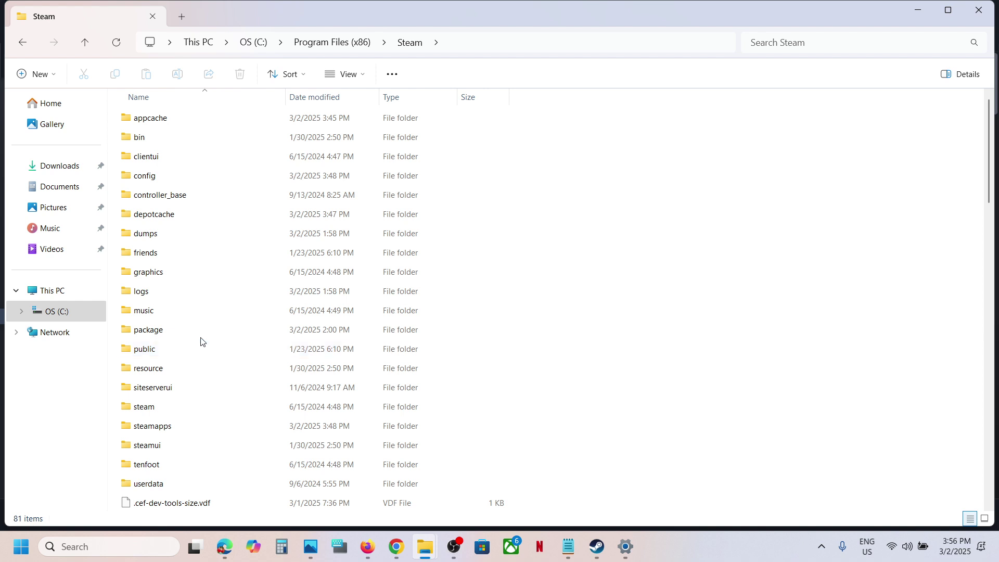
scroll(195, 342, "down", 2)
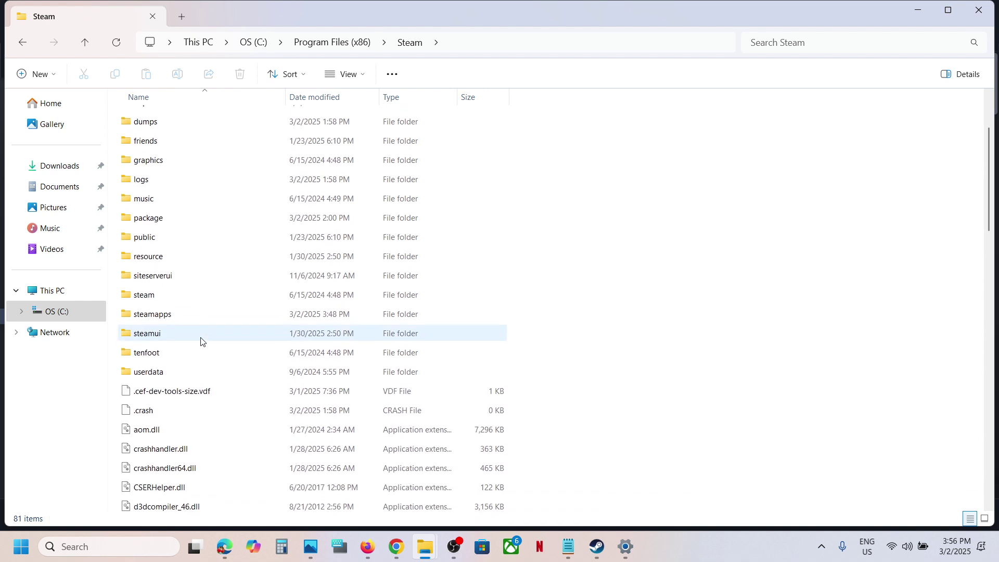
left_click(158, 373)
double_click(184, 376)
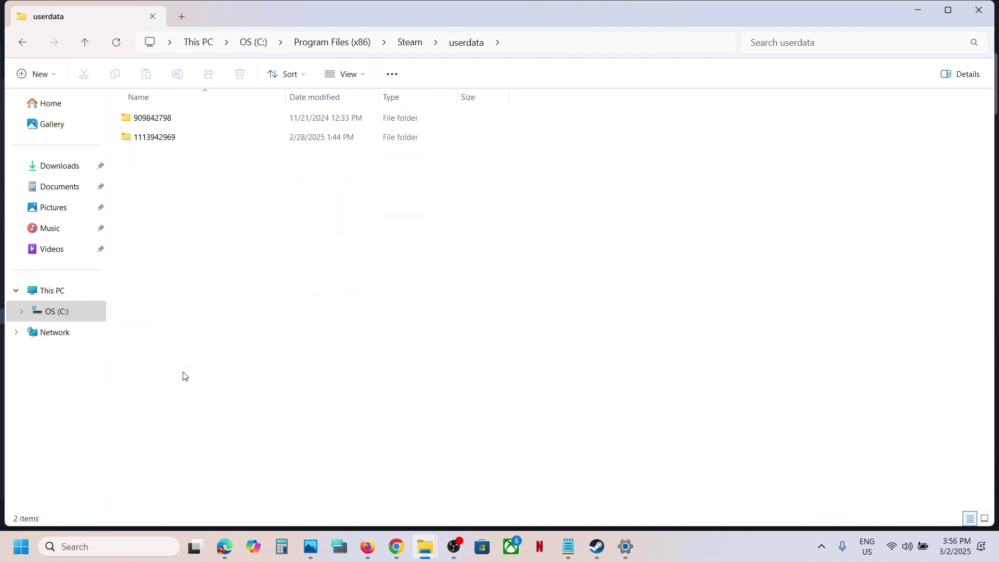
left_click(163, 138)
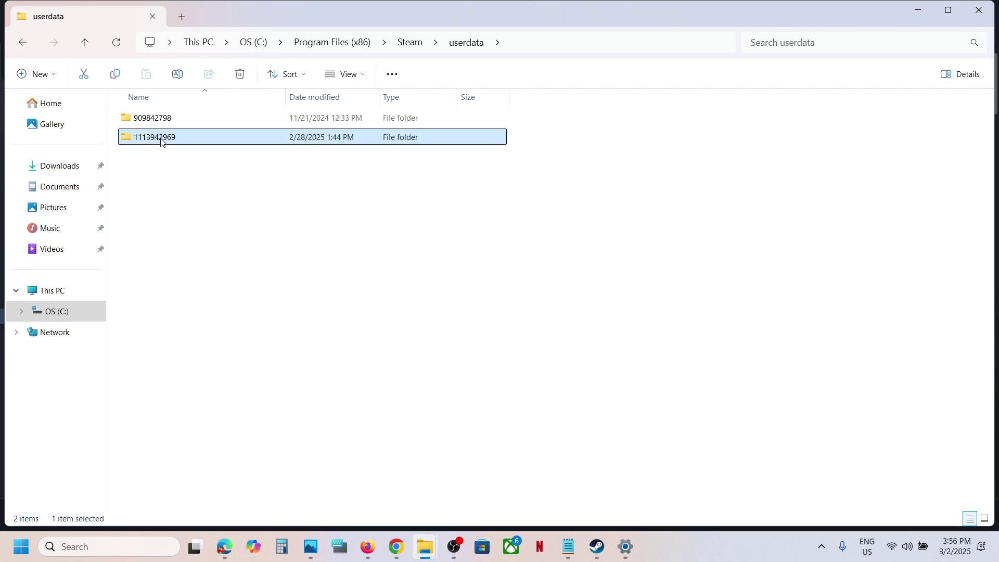
double_click(178, 139)
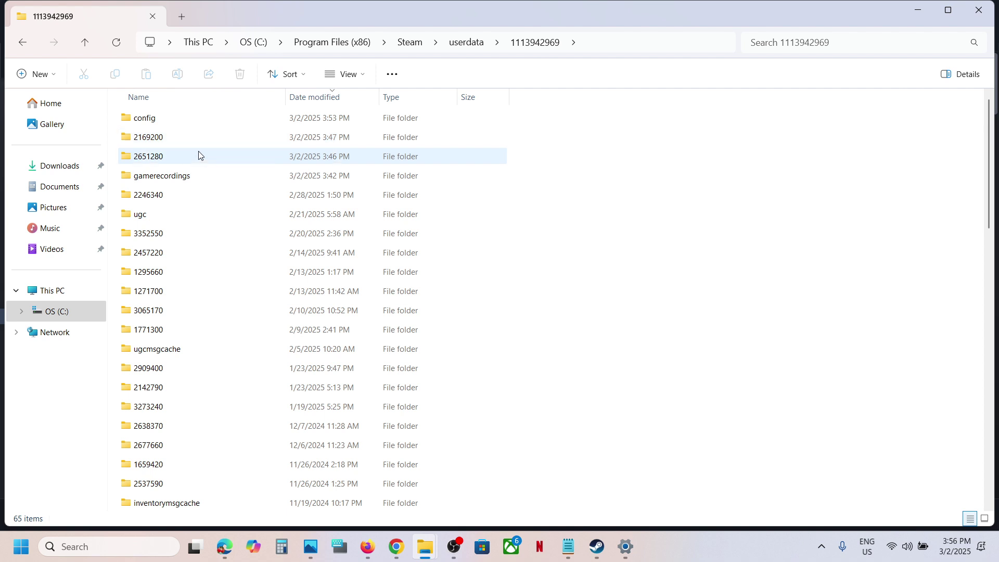
left_click(153, 201)
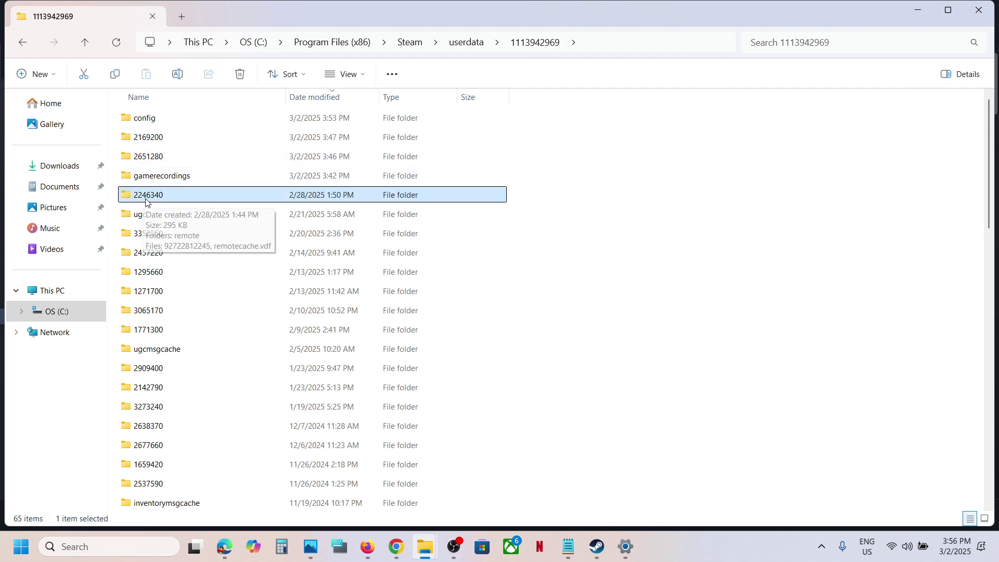
double_click(179, 199)
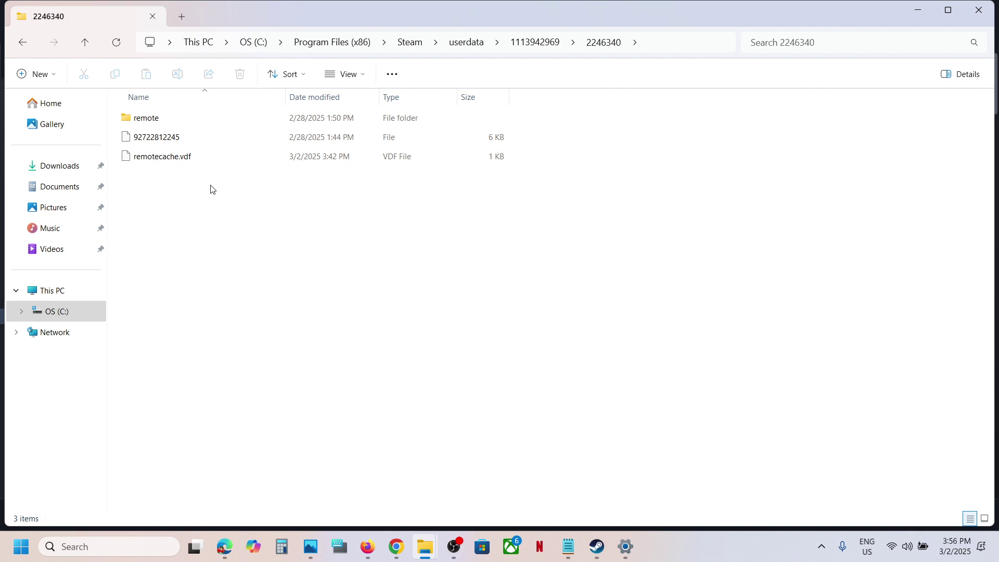
Look inside remote > win64_save at its two save files, then go back up to 2246340
left_click_drag(294, 219, 155, 107)
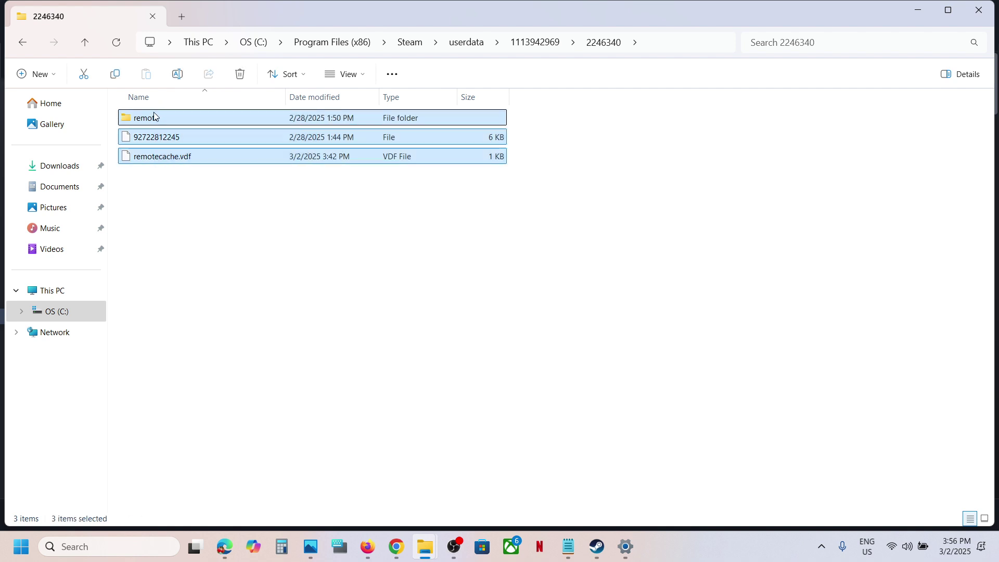
double_click(153, 119)
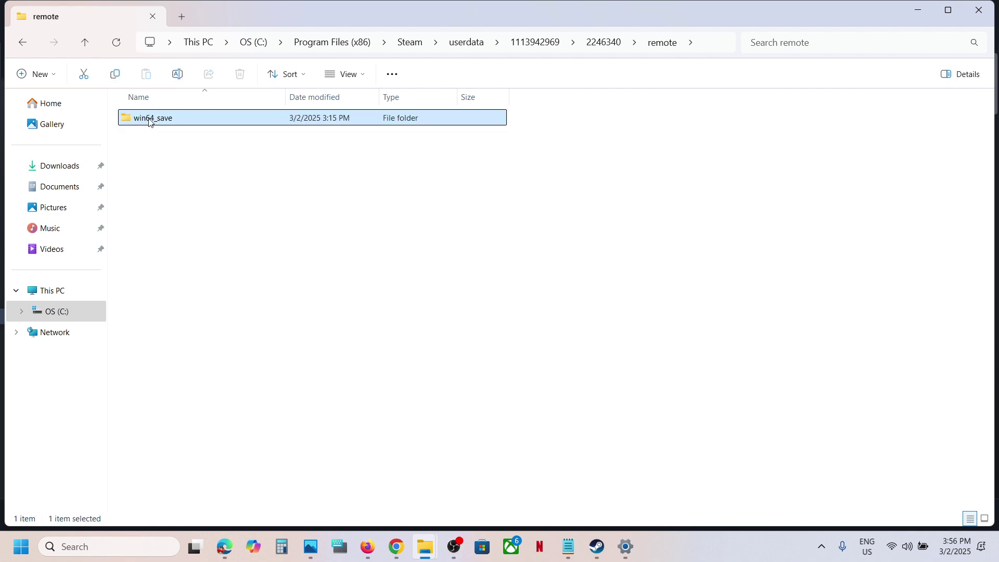
double_click(153, 119)
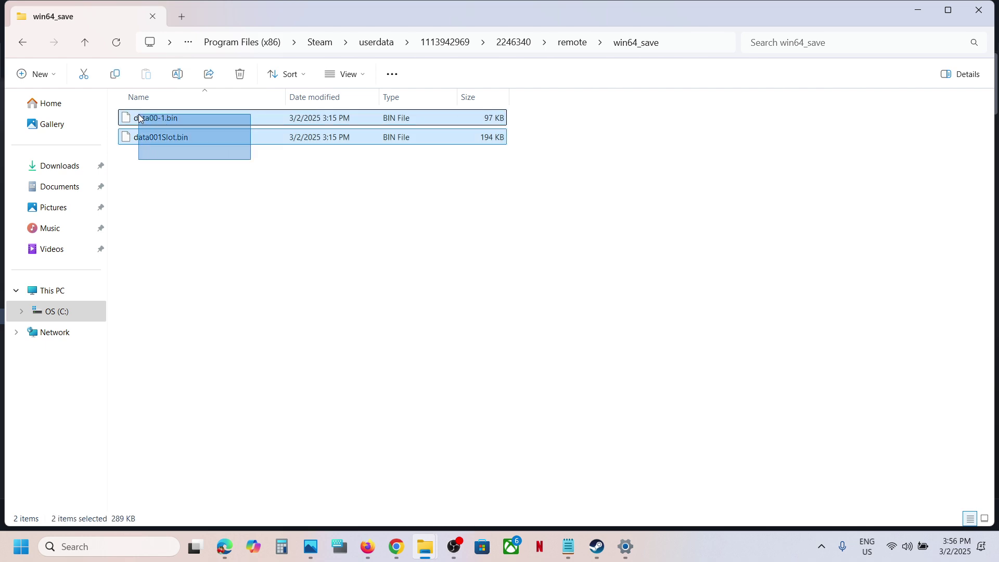
left_click_drag(250, 163, 139, 115)
double_click(88, 41)
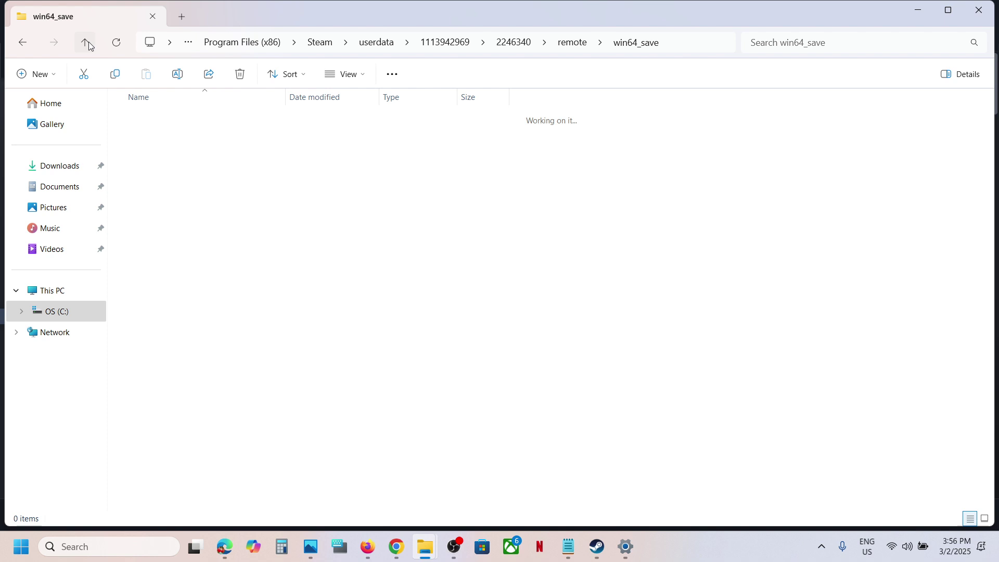
Check the two win64_save files again, return to 2246340 and highlight its file and remotecache.vdf
double_click(165, 120)
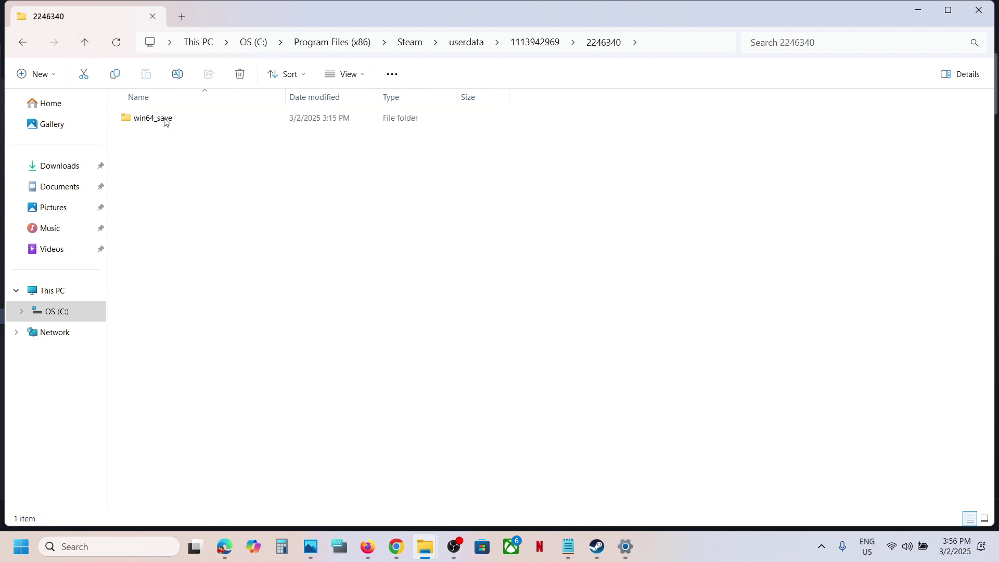
double_click(164, 118)
left_click_drag(233, 176, 149, 109)
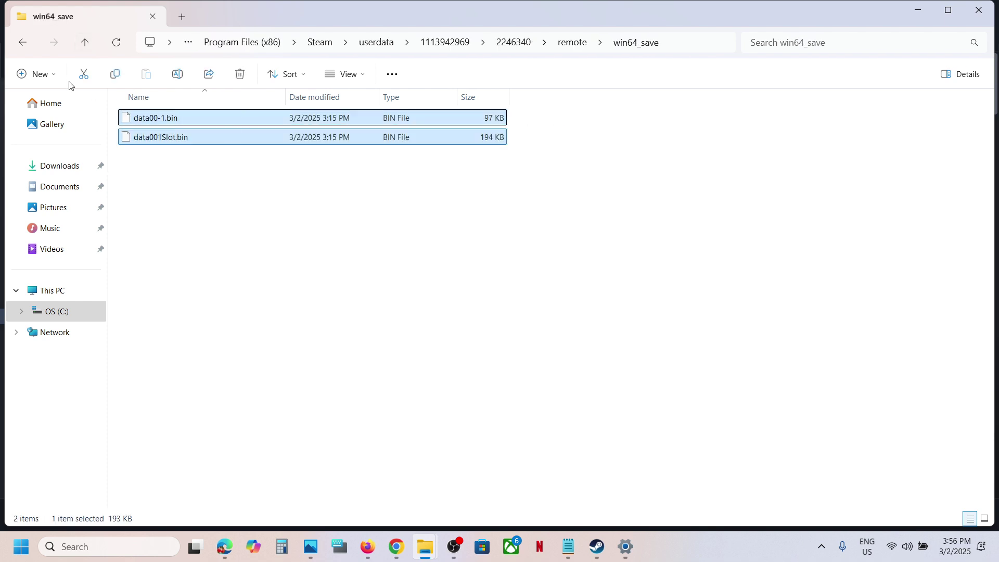
left_click(83, 45)
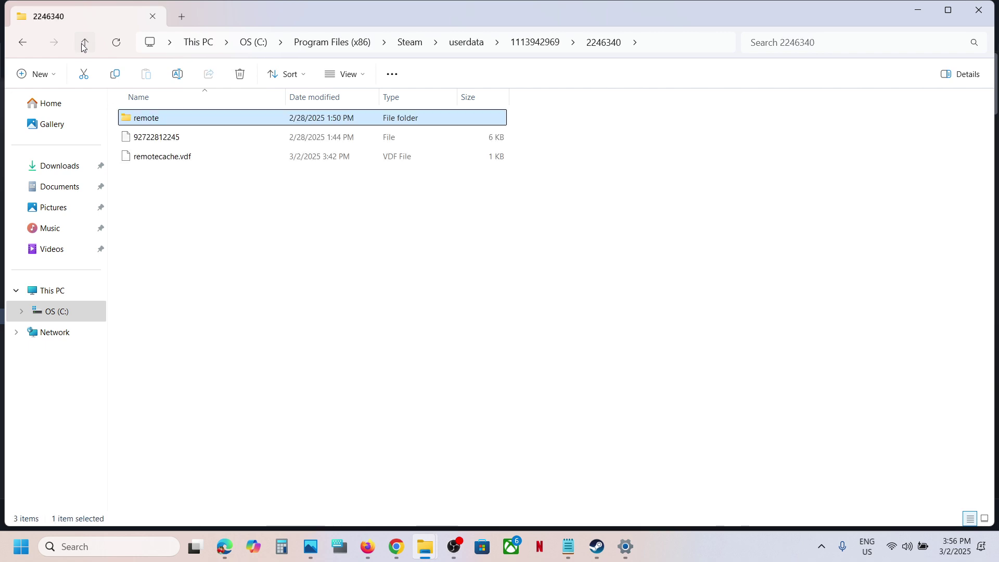
left_click_drag(245, 181, 154, 126)
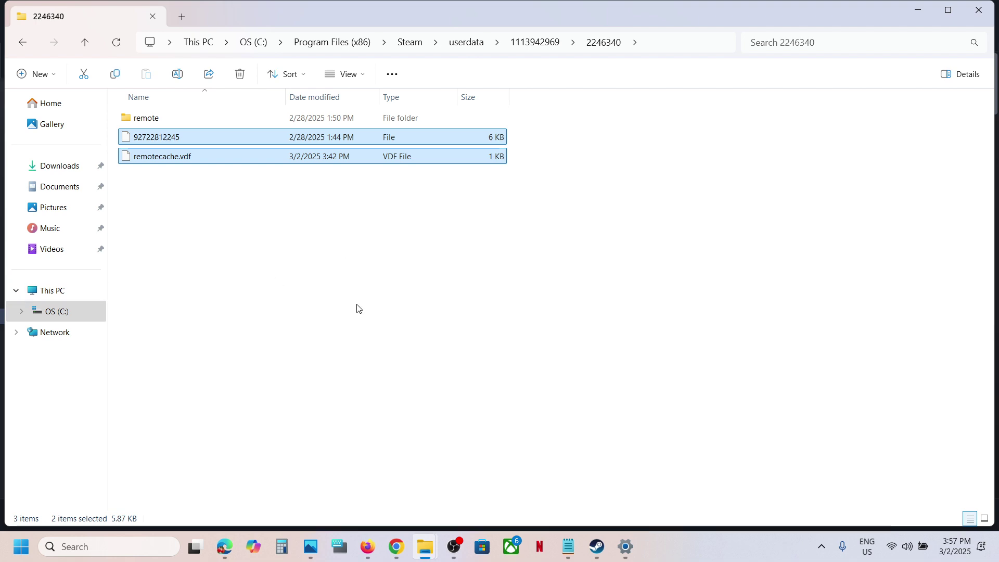
From the Steam library, browse Monster Hunter Wilds' local files to reach its installation folder
left_click(597, 546)
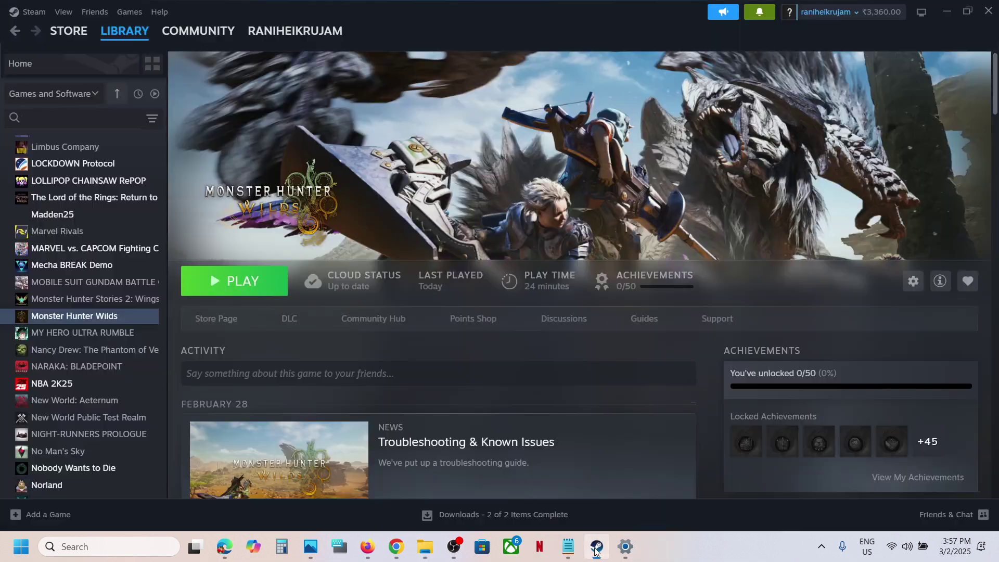
right_click(108, 322)
mouse_move(148, 396)
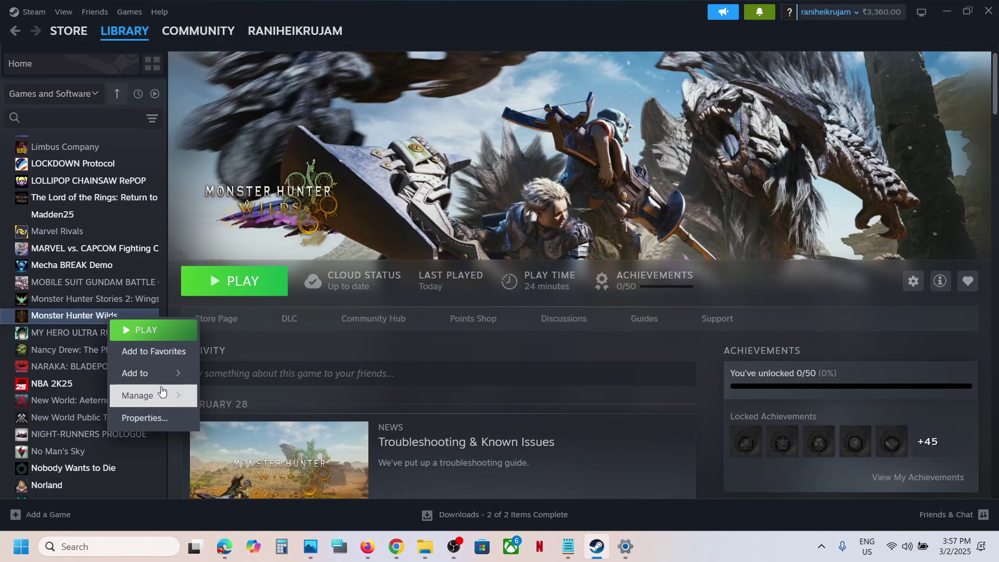
left_click(276, 425)
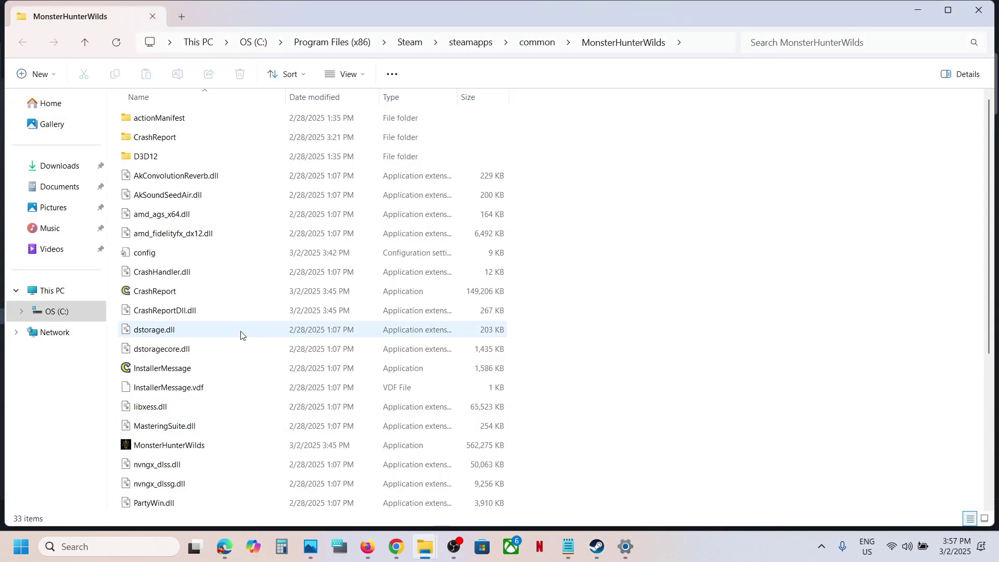
View config.ini in Notepad, close it, and bring the Steam library page back in front
left_click(168, 259)
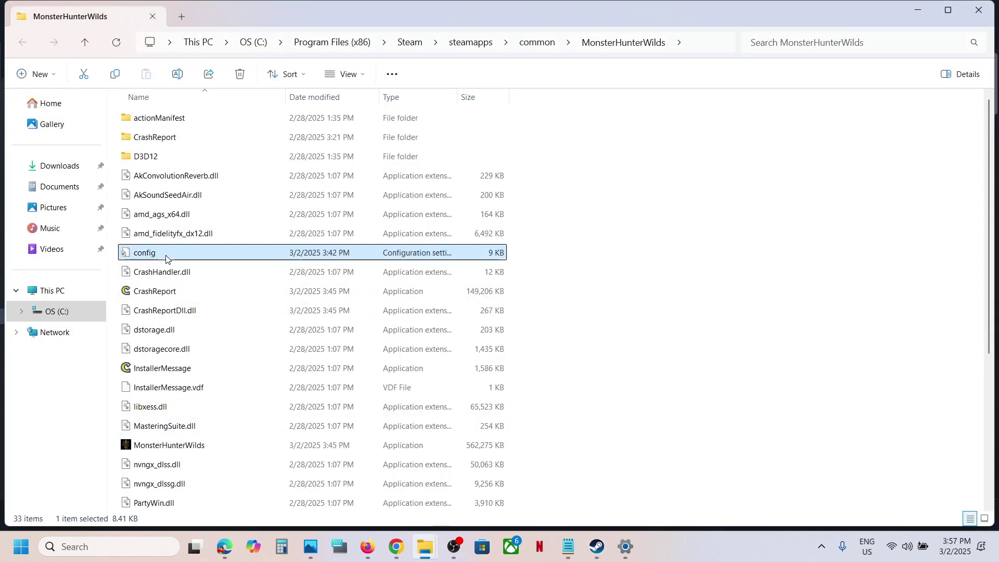
double_click(169, 257)
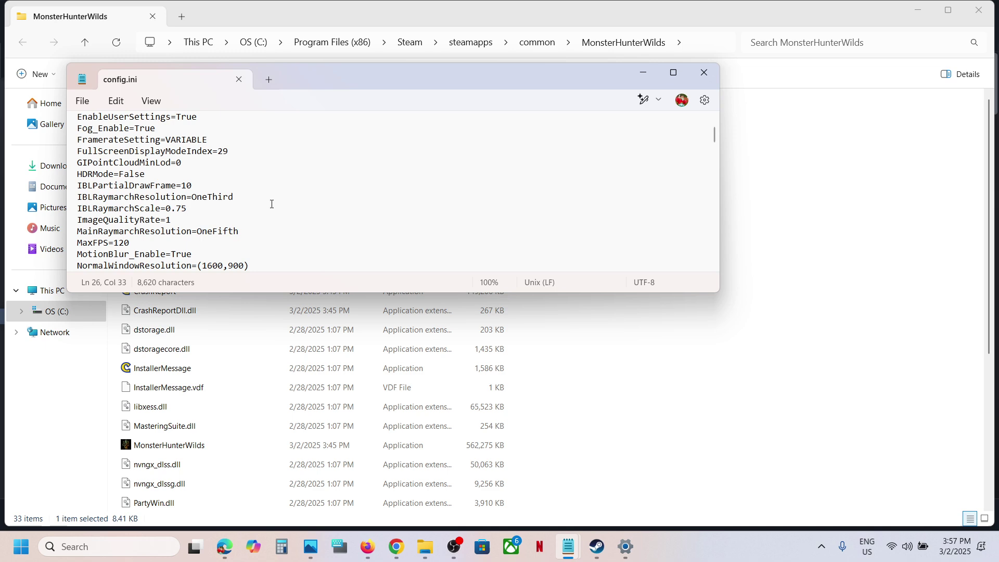
scroll(272, 204, "down", 2)
scroll(272, 204, "up", 4)
scroll(272, 204, "up", 3)
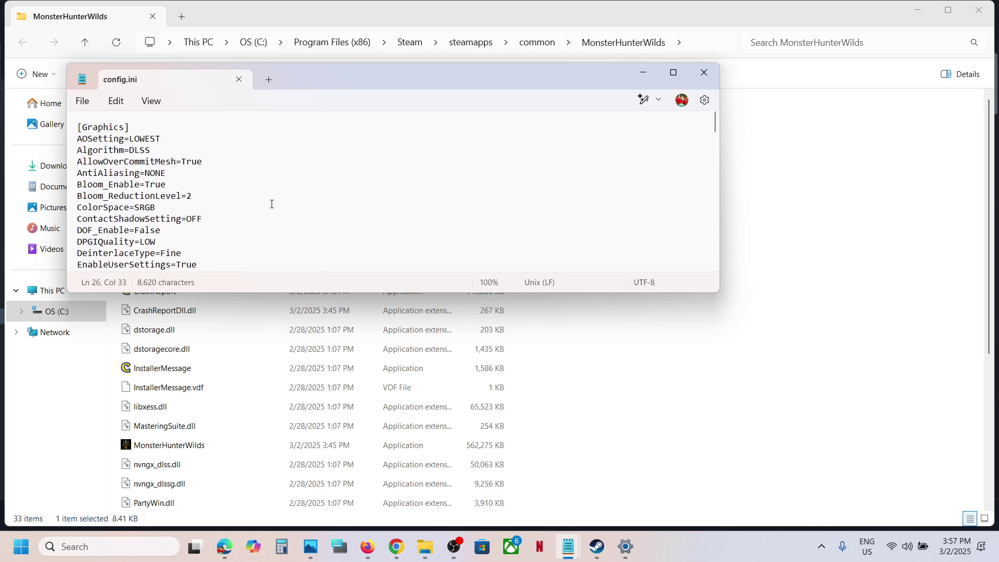
left_click(704, 73)
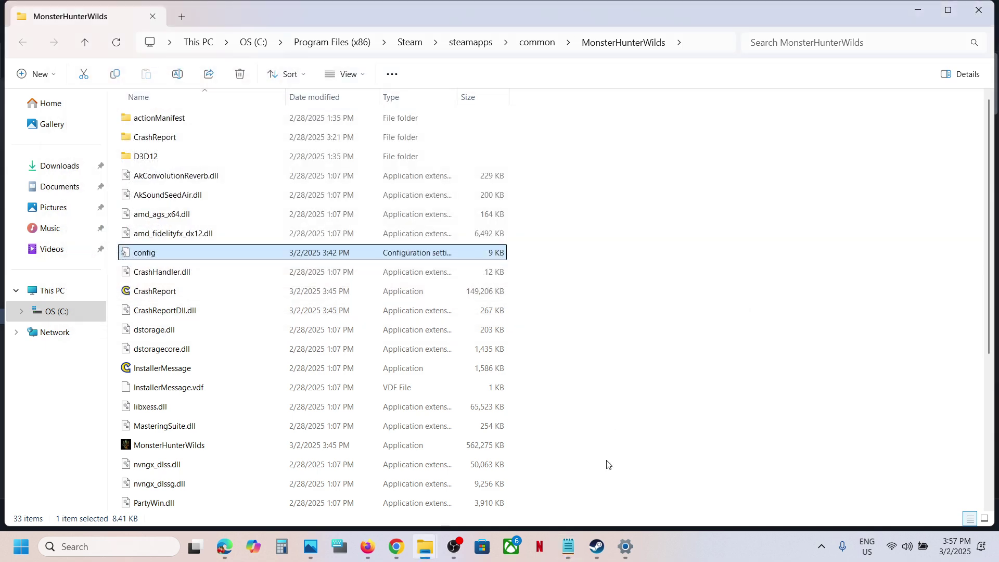
left_click(599, 545)
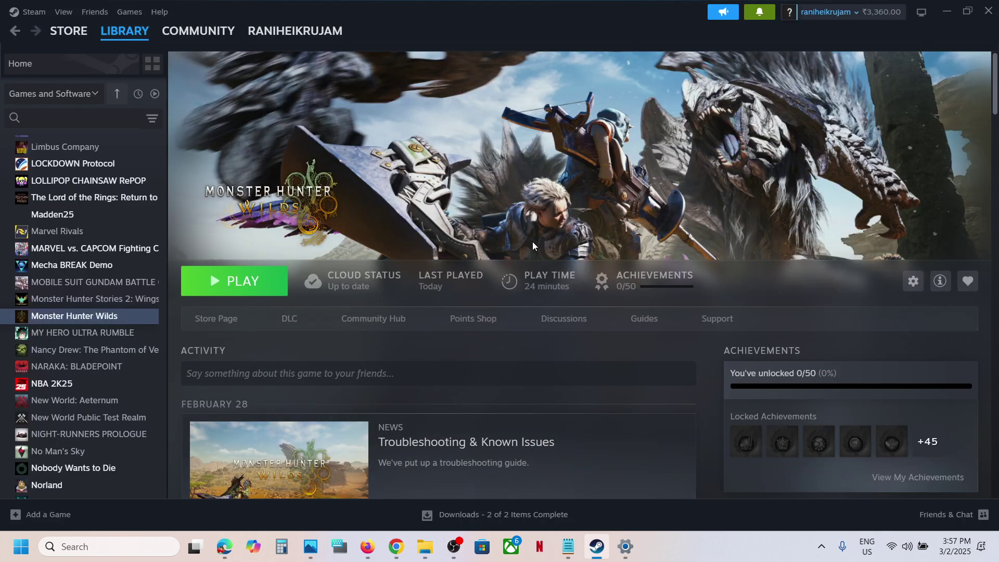